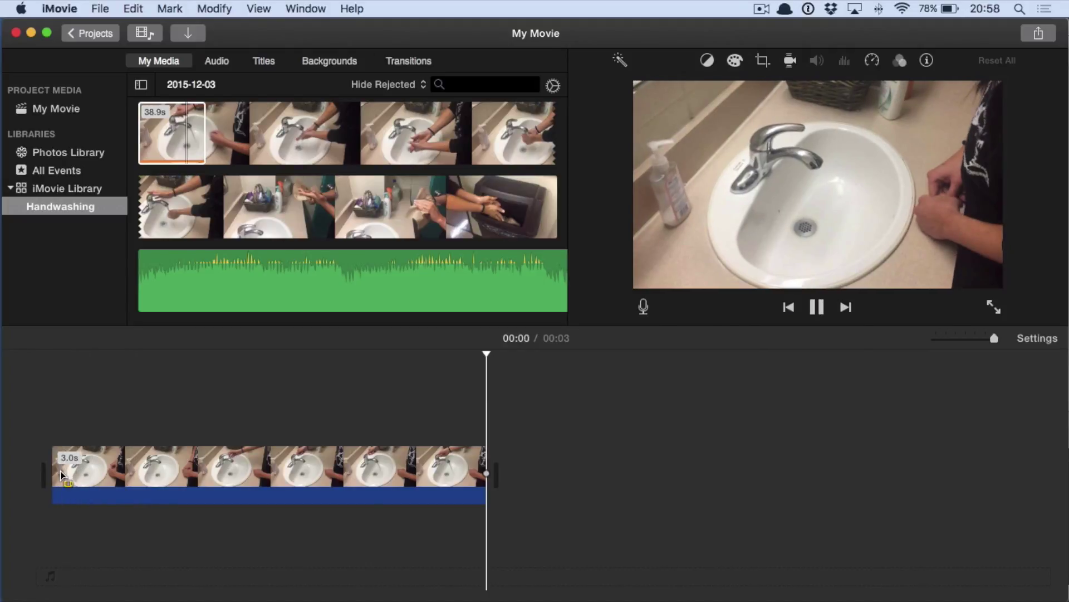
Select a range of about 17.3 s from the 38.9 s handwashing footage and append it after the first timeline clip.
{"action": "key", "text": "space"}
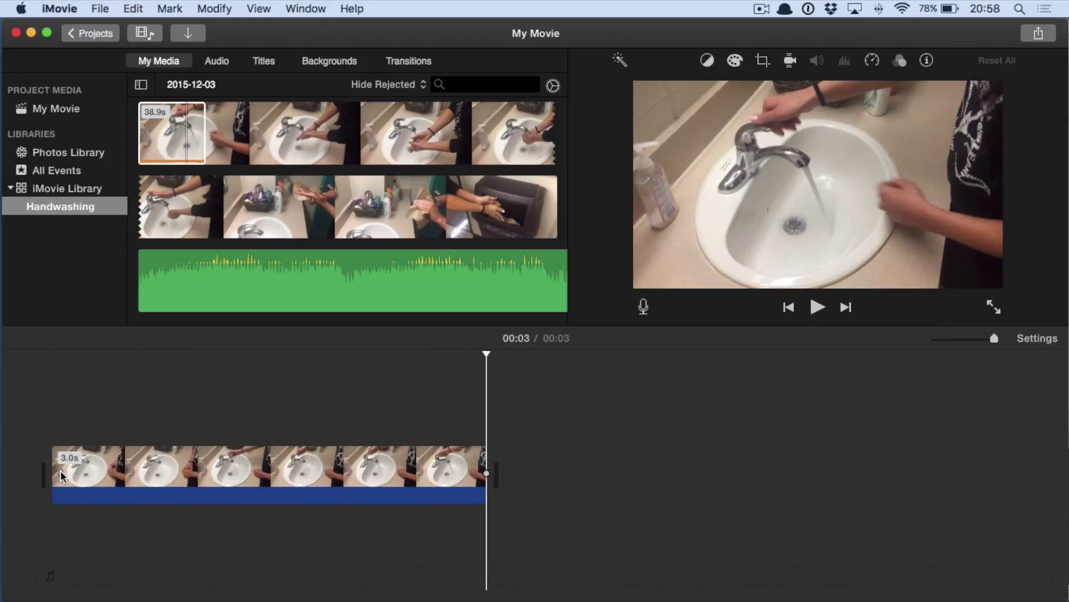
{"action": "left_click", "coordinate": [234, 157]}
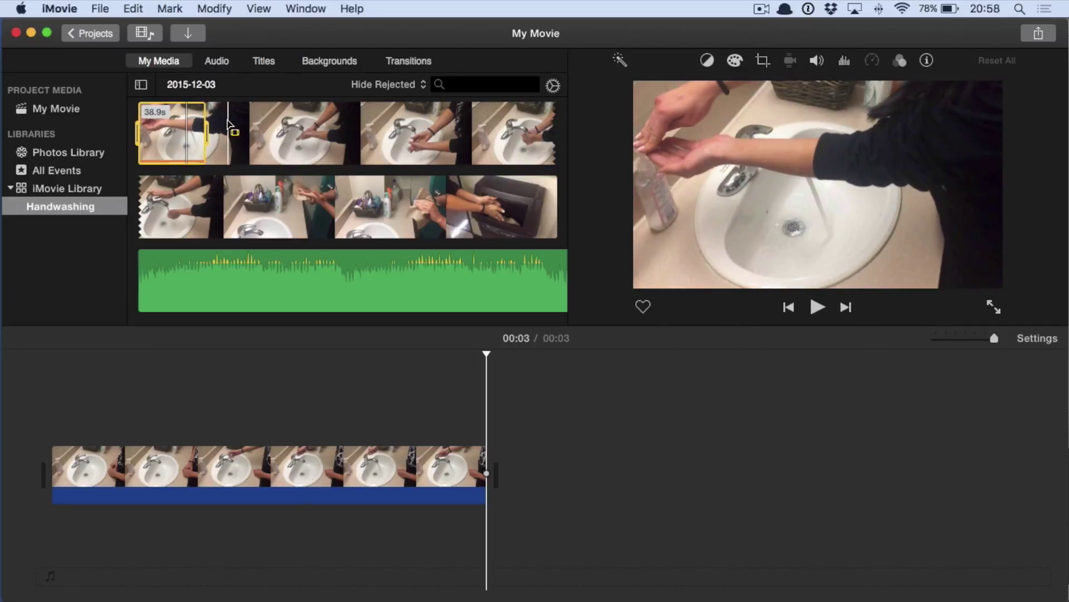
{"action": "left_click_drag", "start_coordinate": [229, 122], "coordinate": [189, 231]}
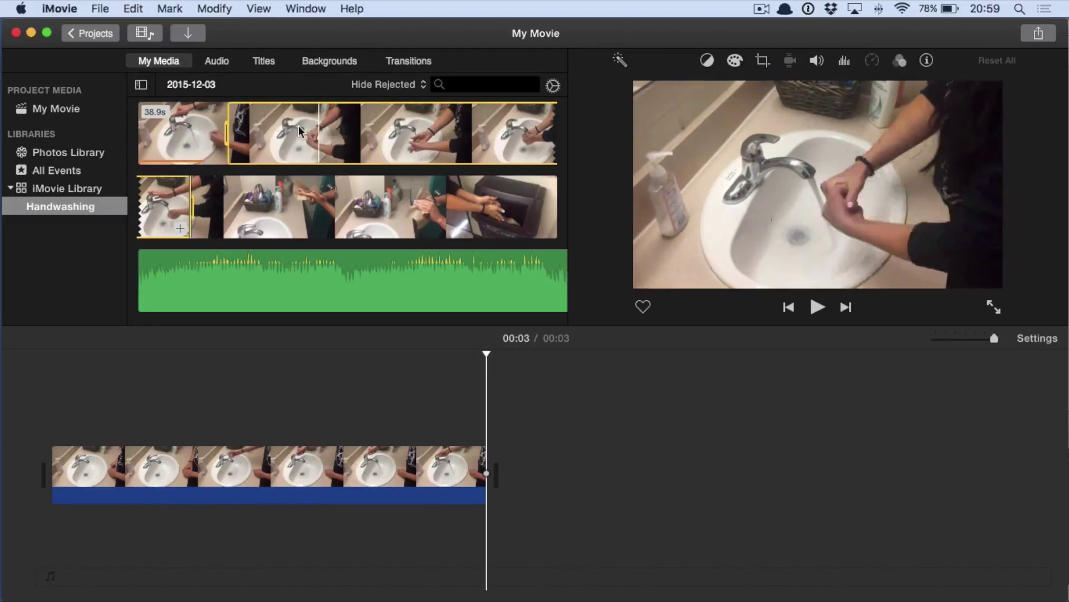
{"action": "left_click_drag", "start_coordinate": [227, 270], "coordinate": [511, 455]}
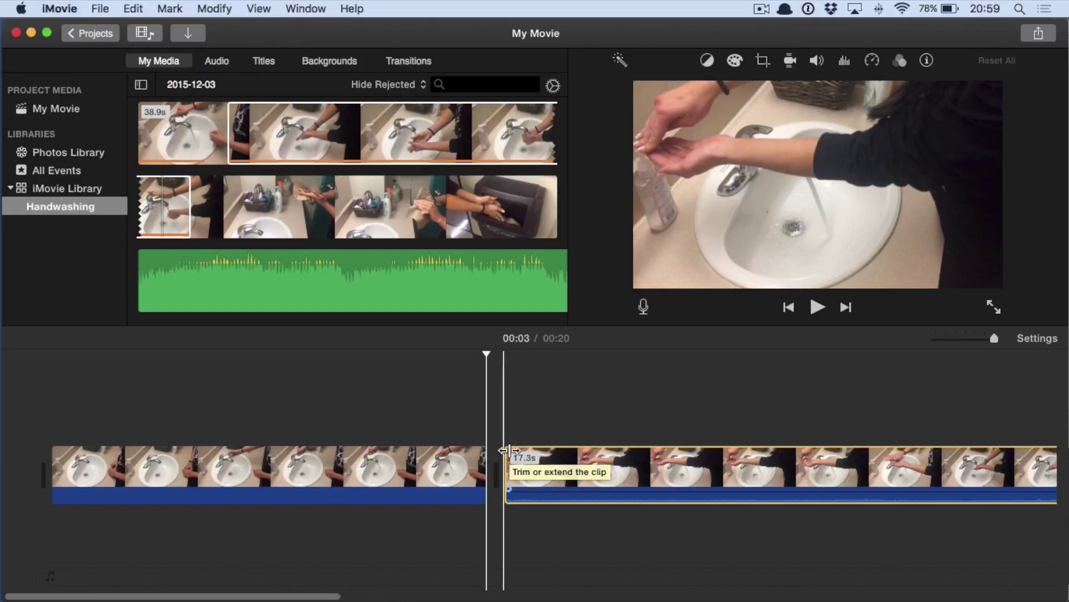
Look through the second timeline clip along its whole length, including its end.
{"action": "scroll", "coordinate": [641, 462], "scroll_direction": "right", "scroll_amount": 2}
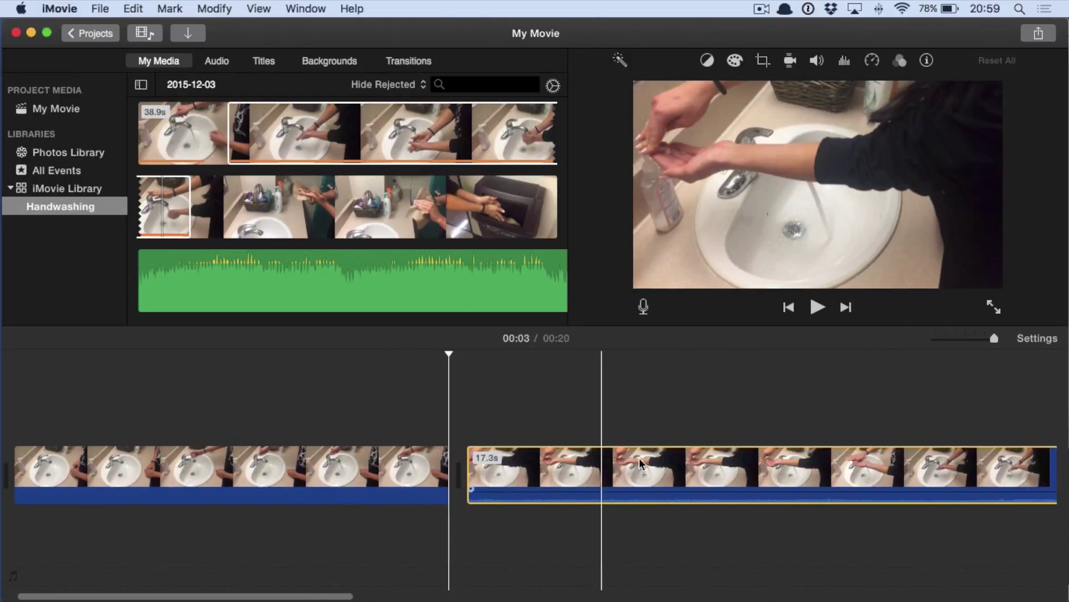
{"action": "scroll", "coordinate": [641, 463], "scroll_direction": "right", "scroll_amount": 9}
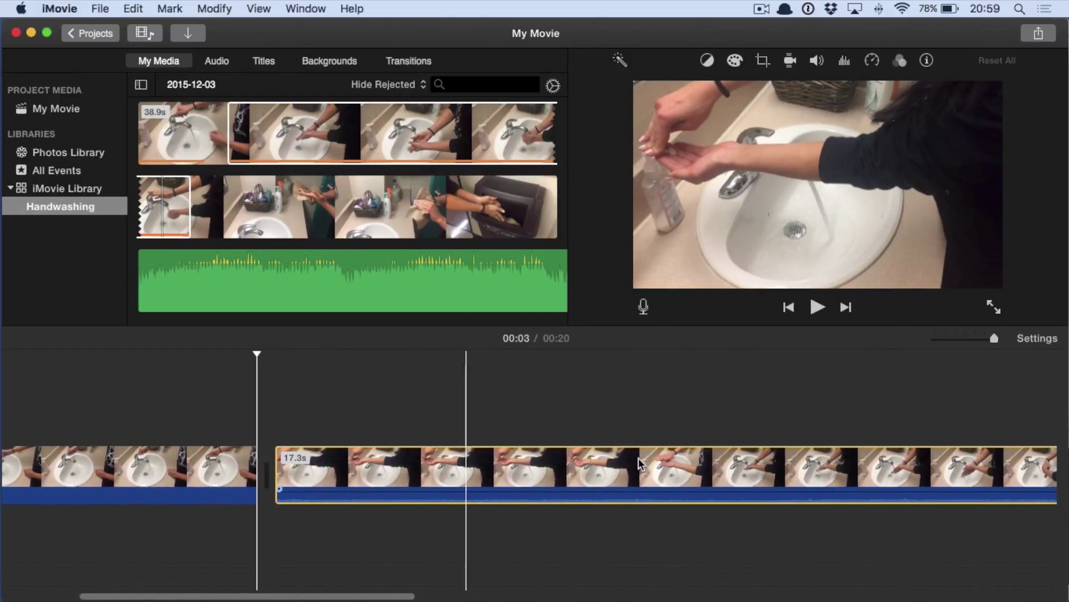
{"action": "scroll", "coordinate": [640, 463], "scroll_direction": "right", "scroll_amount": 7}
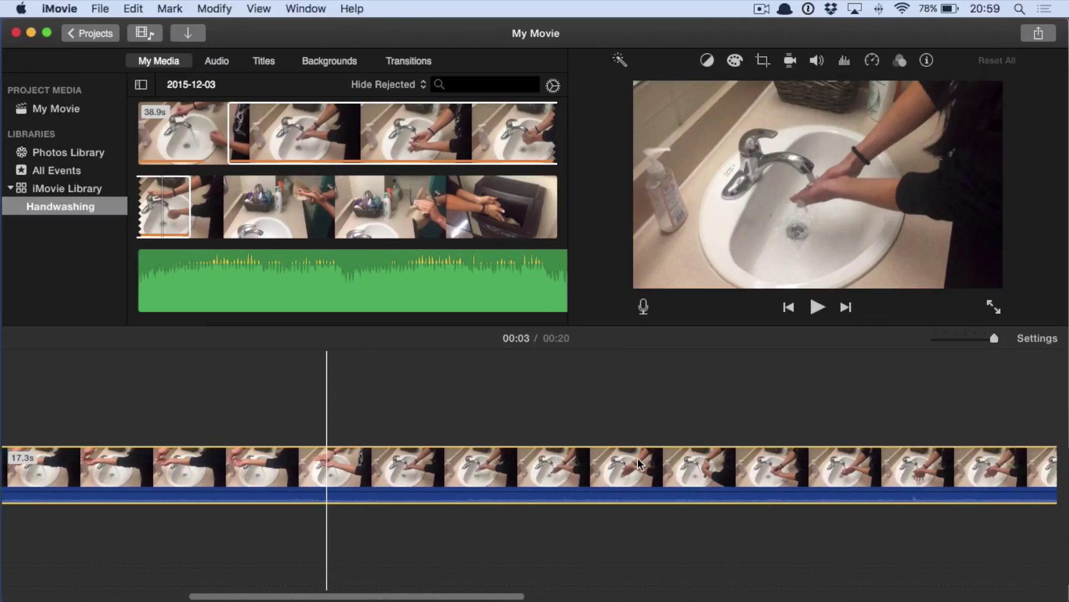
{"action": "scroll", "coordinate": [640, 462], "scroll_direction": "right", "scroll_amount": 8}
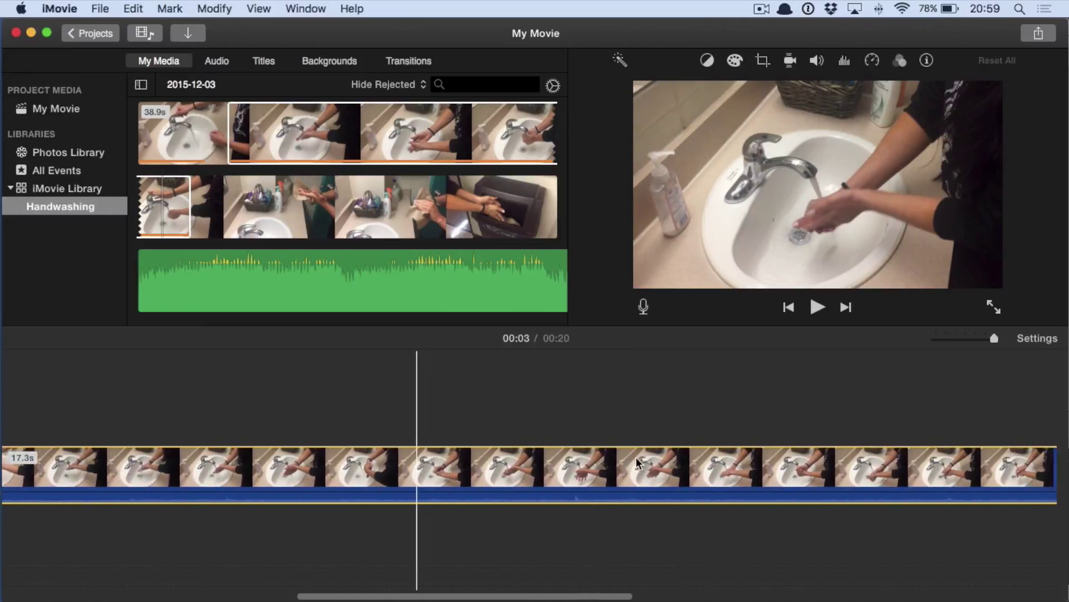
{"action": "scroll", "coordinate": [637, 462], "scroll_direction": "left", "scroll_amount": 15}
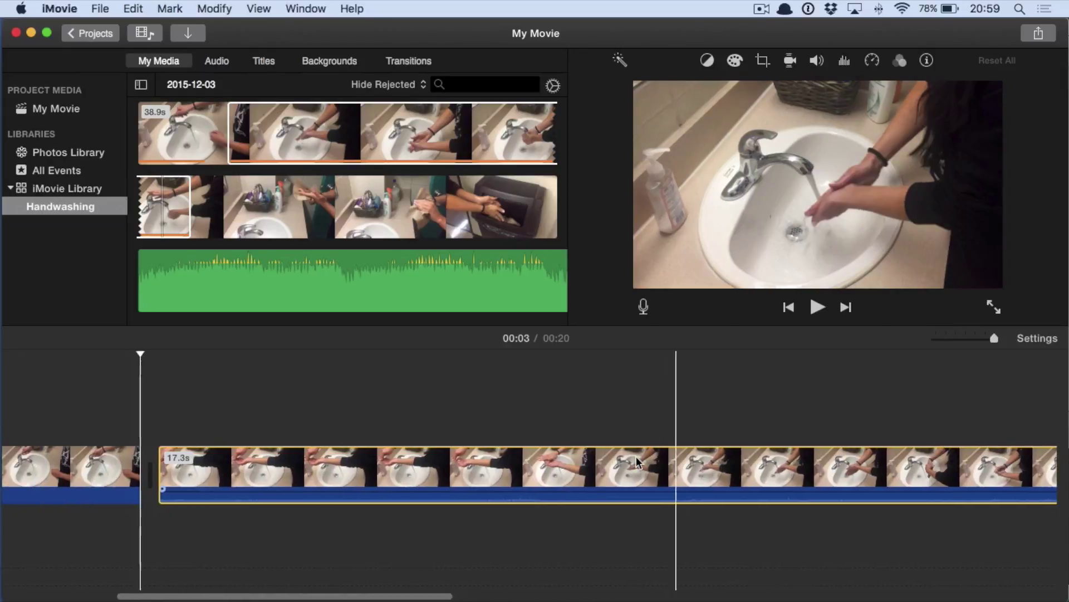
{"action": "scroll", "coordinate": [637, 463], "scroll_direction": "left", "scroll_amount": 2}
{"action": "scroll", "coordinate": [638, 462], "scroll_direction": "right", "scroll_amount": 14}
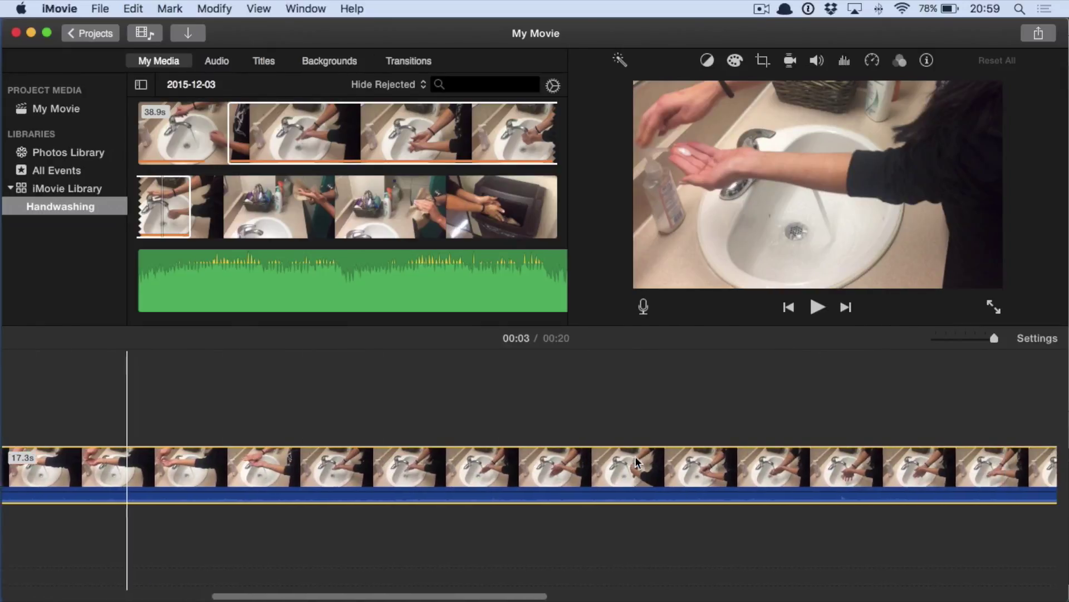
{"action": "scroll", "coordinate": [638, 463], "scroll_direction": "left", "scroll_amount": 12}
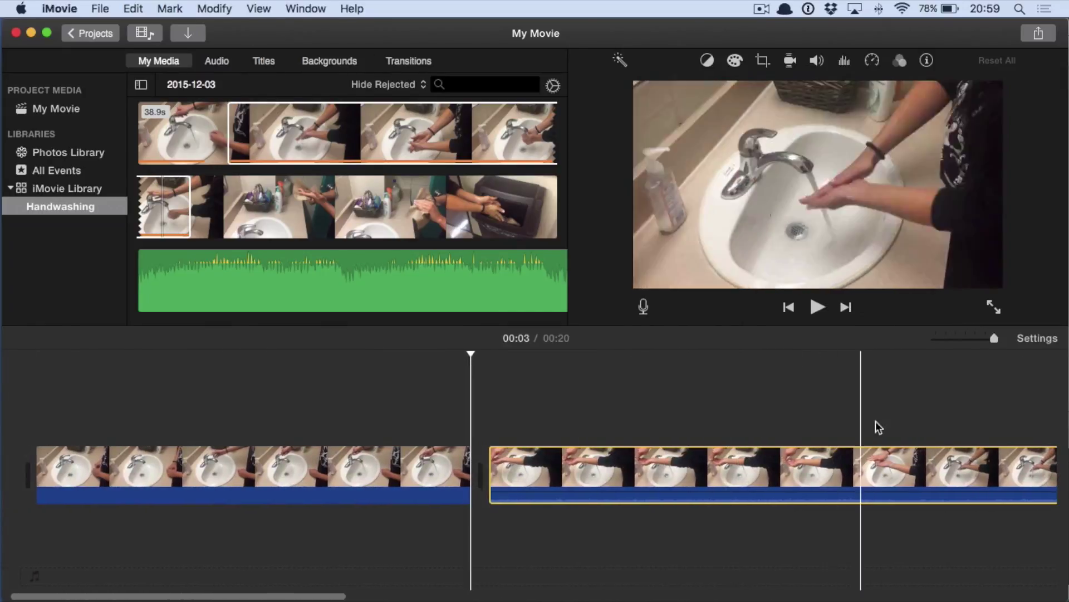
{"action": "left_click_drag", "start_coordinate": [995, 339], "coordinate": [971, 337]}
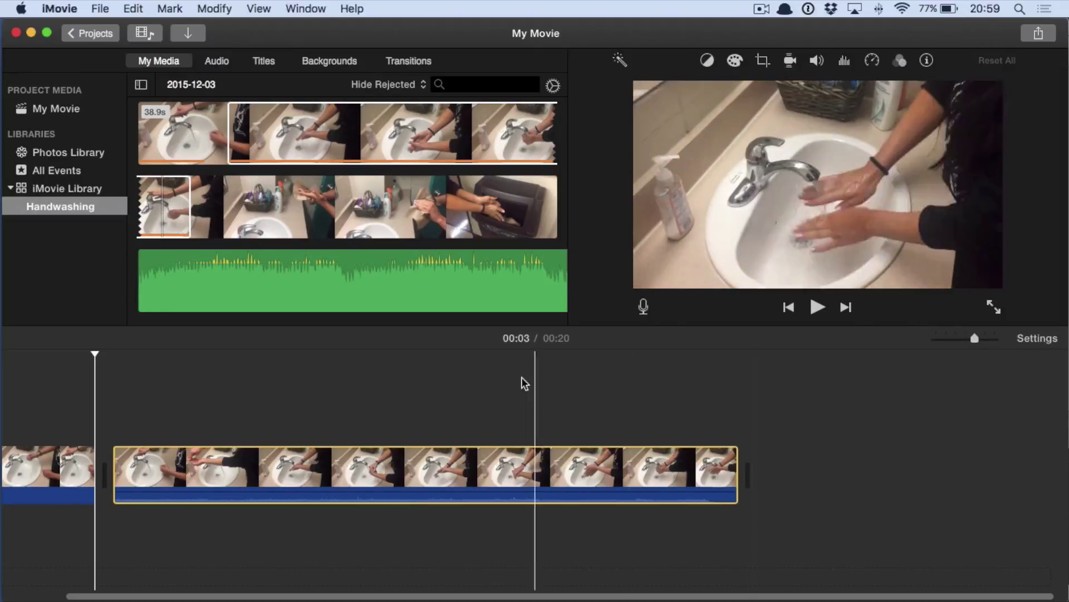
Detach the audio from the second timeline clip and delete the detached audio track.
{"action": "left_click", "coordinate": [259, 463]}
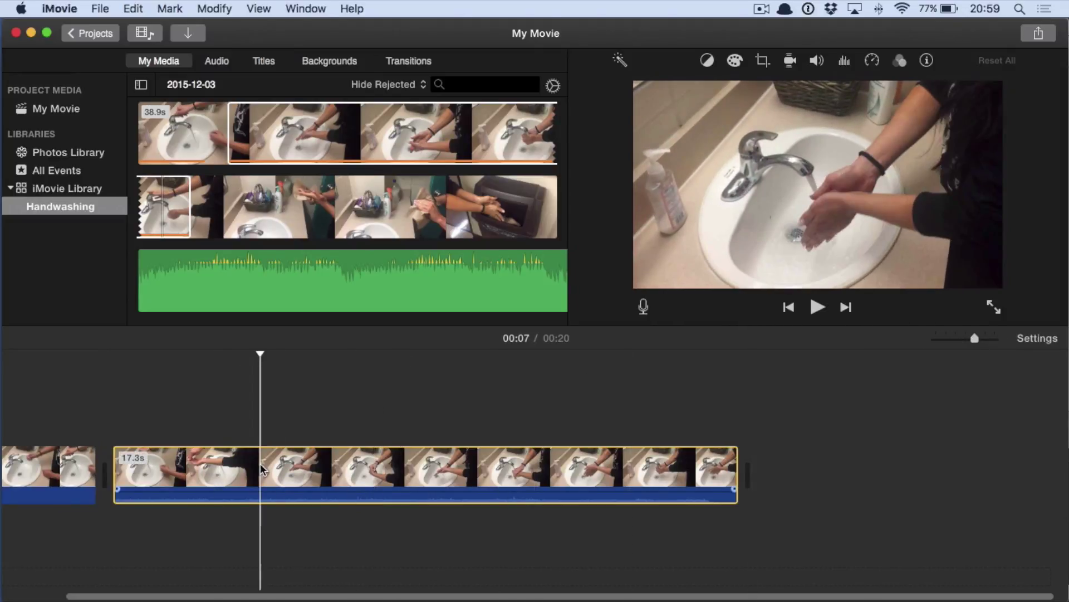
{"action": "right_click", "coordinate": [259, 463]}
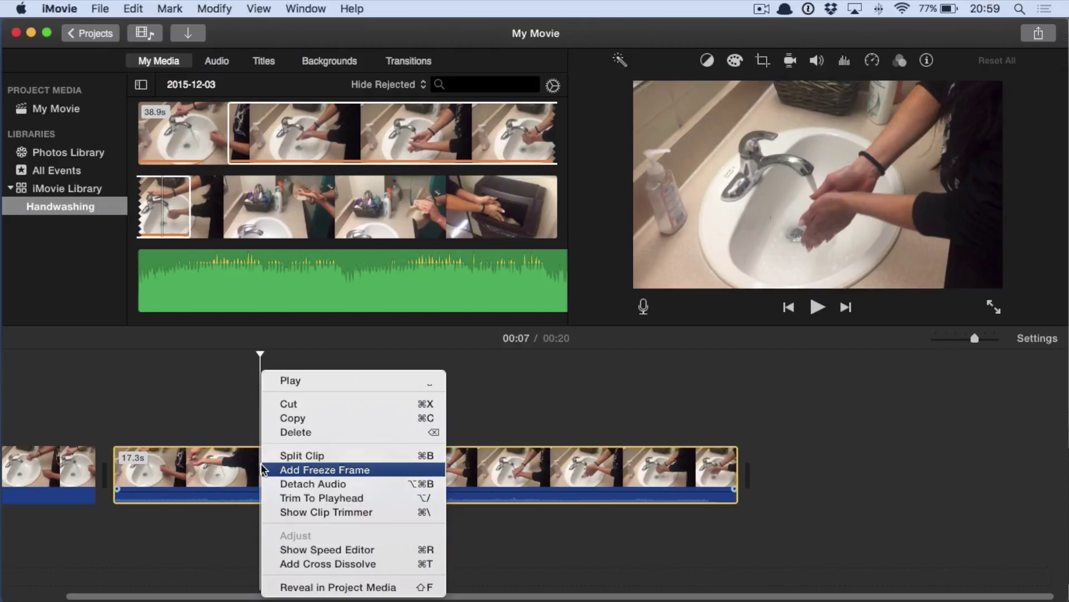
{"action": "left_click", "coordinate": [326, 484]}
{"action": "left_click", "coordinate": [289, 527]}
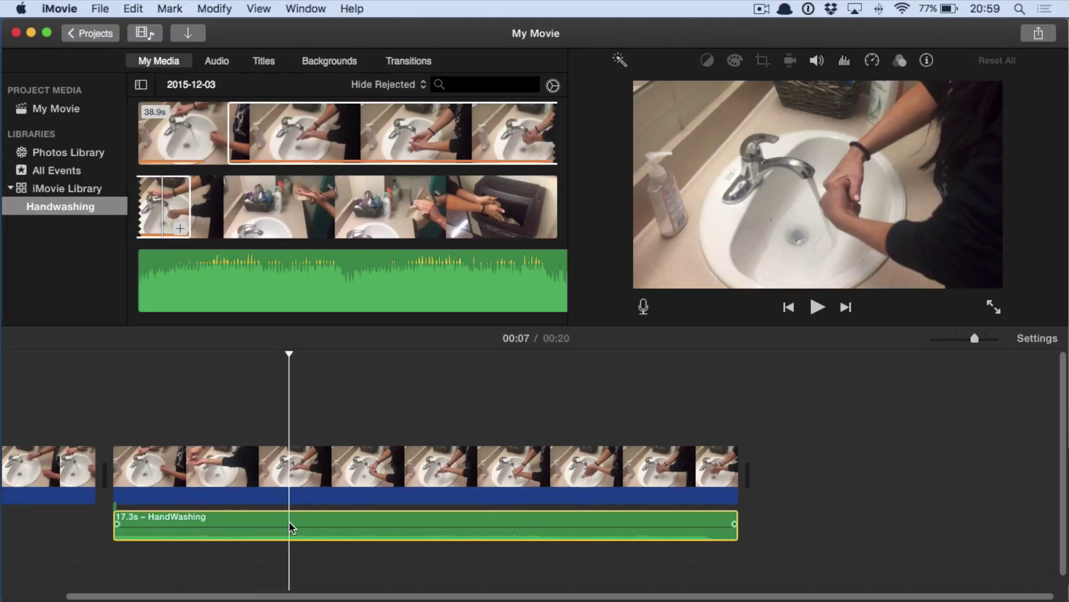
{"action": "key", "text": "Delete"}
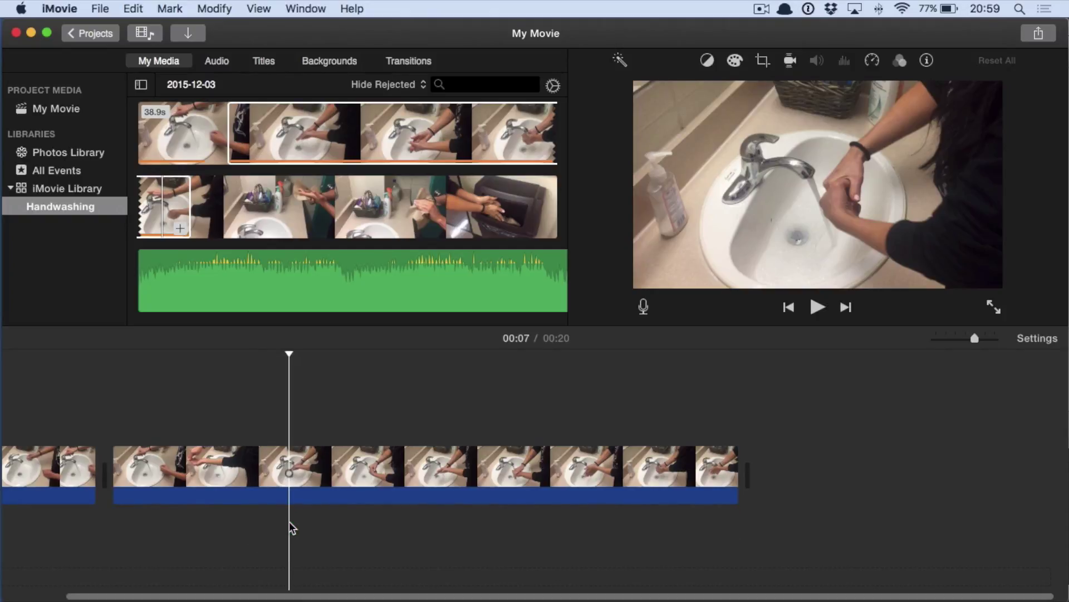
Play the movie from near its beginning into the second clip to check the sound.
{"action": "scroll", "coordinate": [31, 412], "scroll_direction": "left", "scroll_amount": 3}
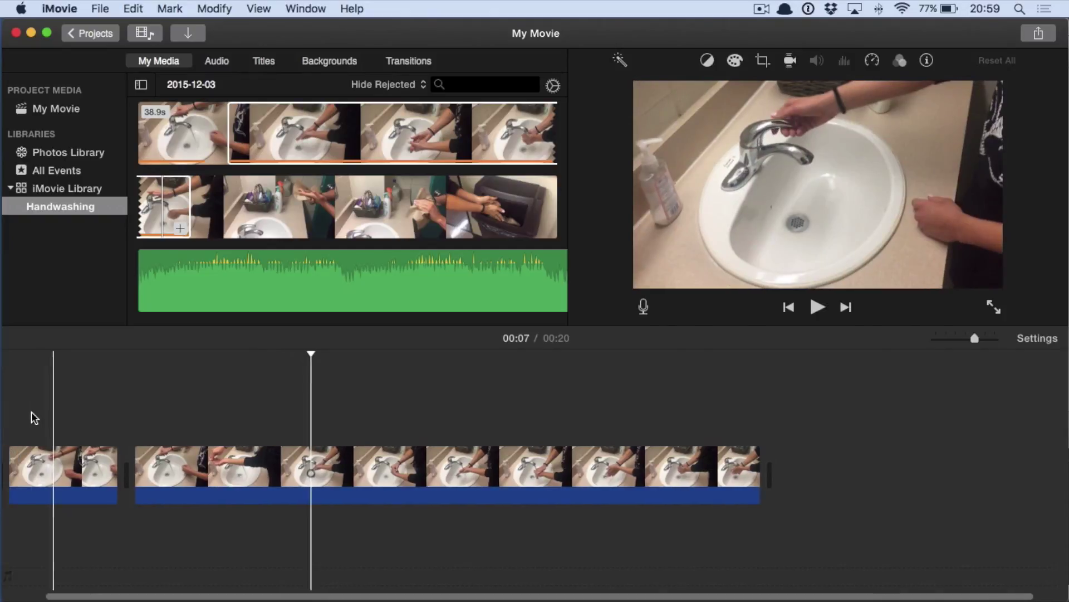
{"action": "left_click", "coordinate": [37, 357]}
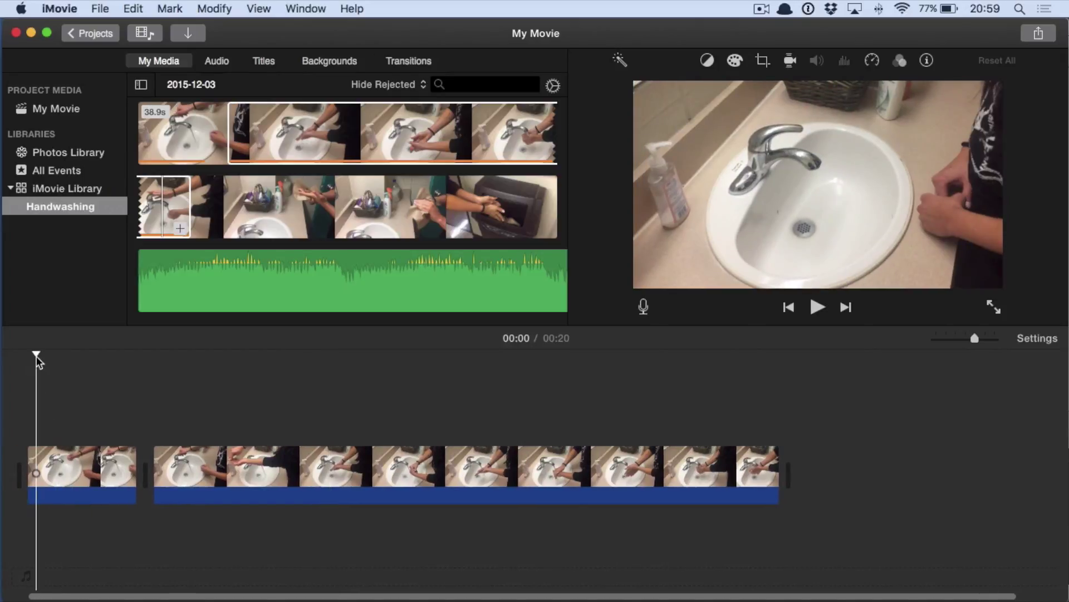
{"action": "key", "text": "space"}
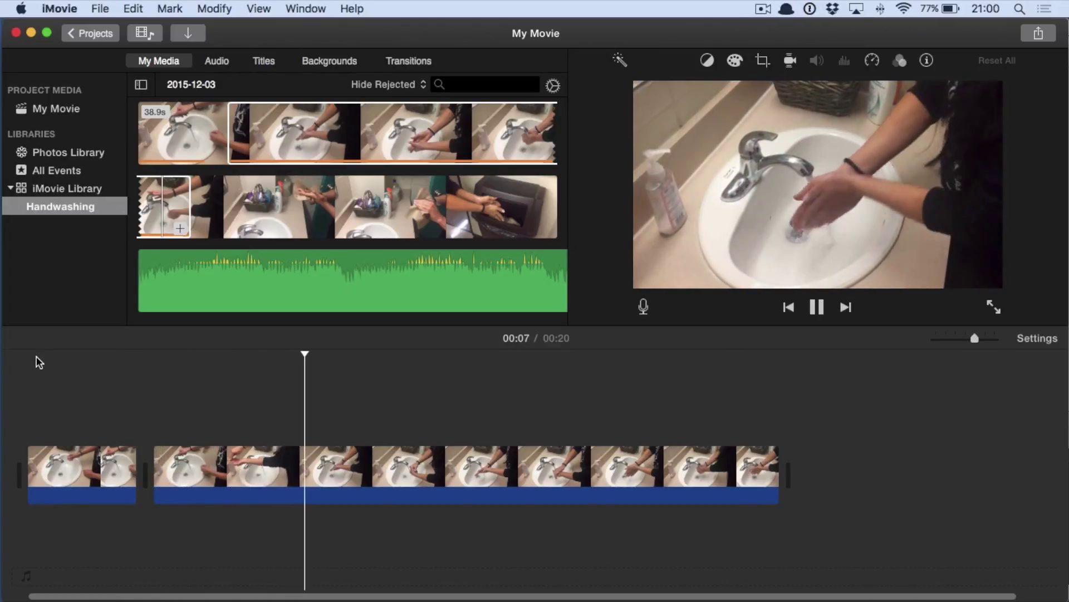
{"action": "key", "text": "space"}
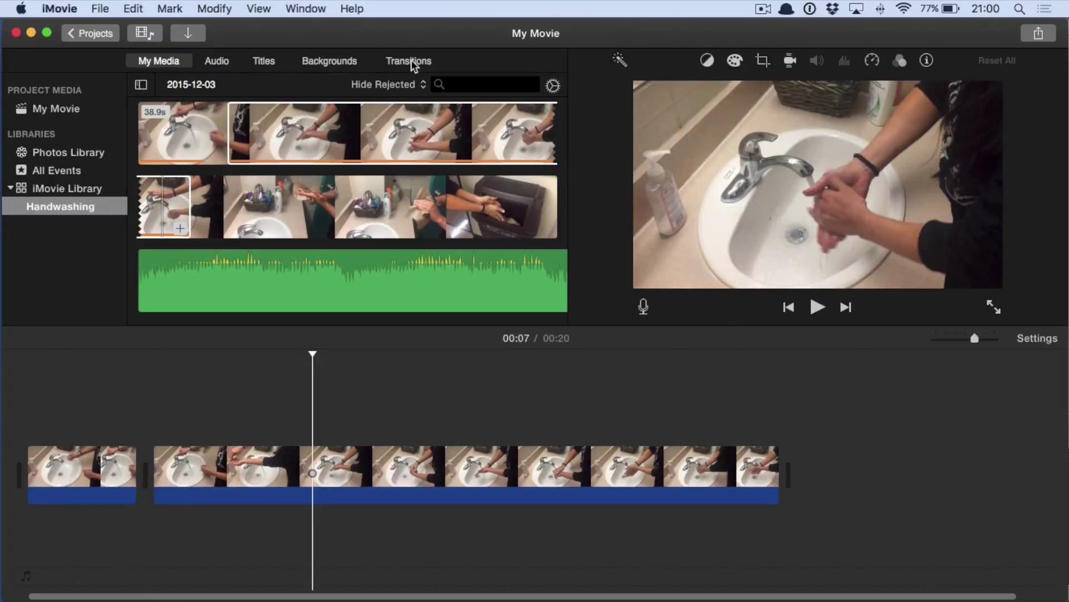
Browse the available transitions and add the Cube transition between the two timeline clips.
{"action": "left_click", "coordinate": [298, 129]}
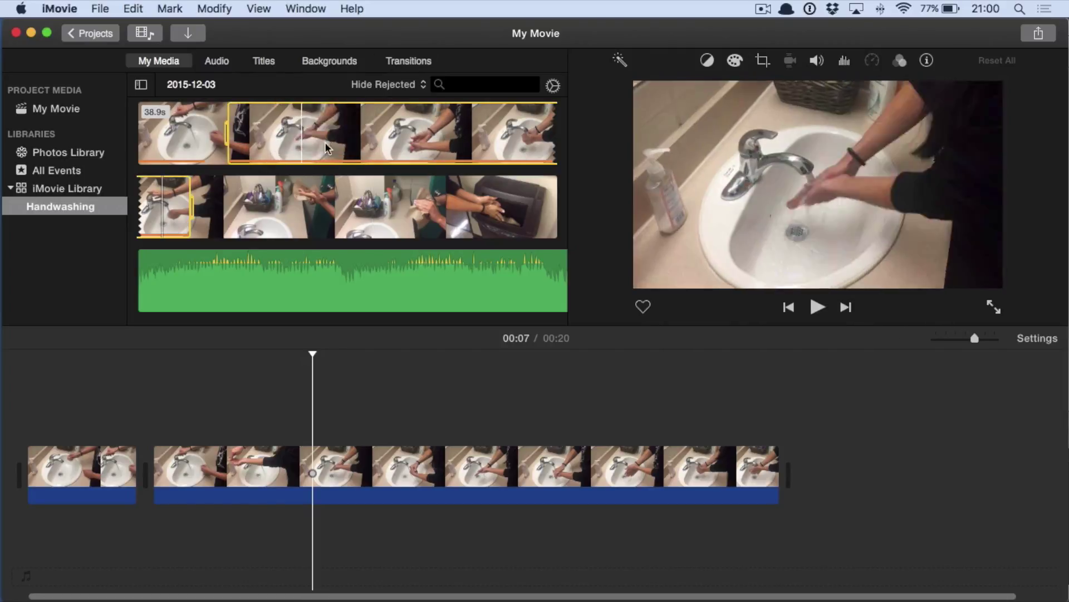
{"action": "left_click", "coordinate": [405, 68]}
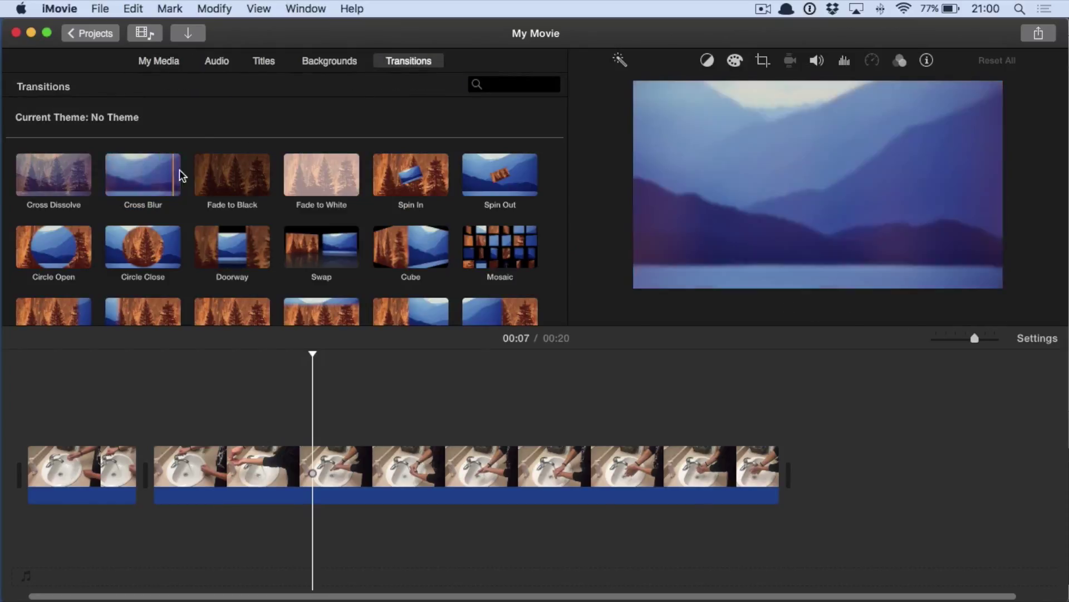
{"action": "scroll", "coordinate": [216, 176], "scroll_direction": "down", "scroll_amount": 2}
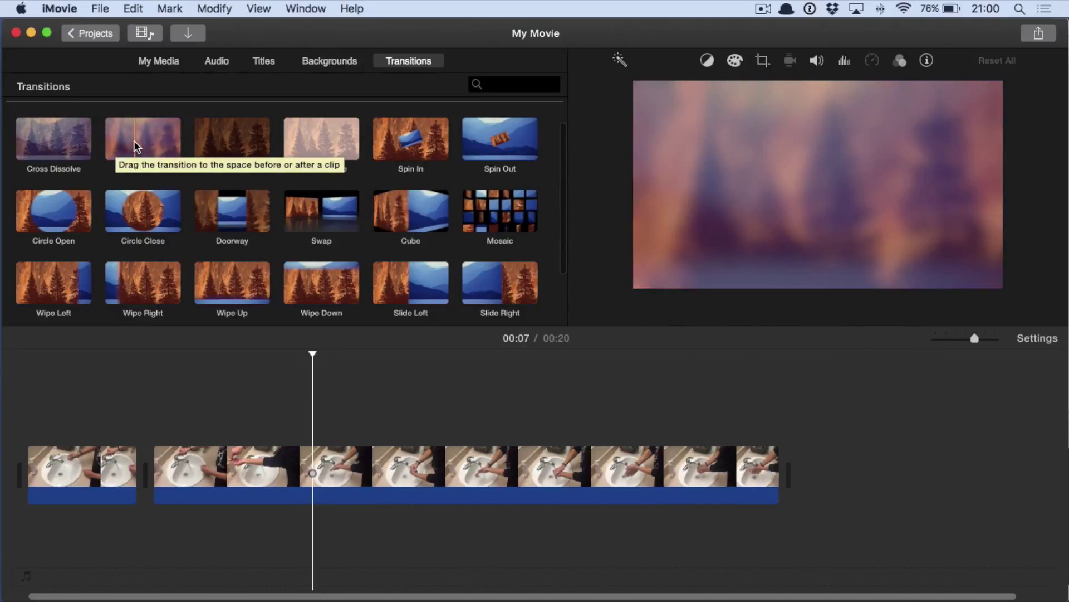
{"action": "scroll", "coordinate": [133, 148], "scroll_direction": "down", "scroll_amount": 1}
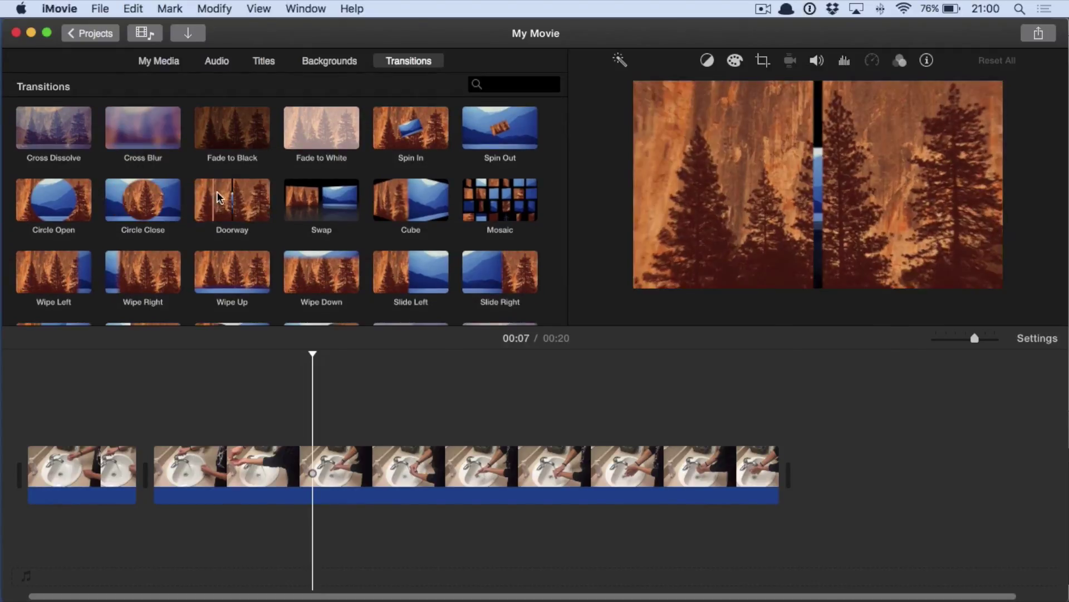
{"action": "scroll", "coordinate": [307, 200], "scroll_direction": "down", "scroll_amount": 1}
{"action": "scroll", "coordinate": [310, 202], "scroll_direction": "down", "scroll_amount": 2}
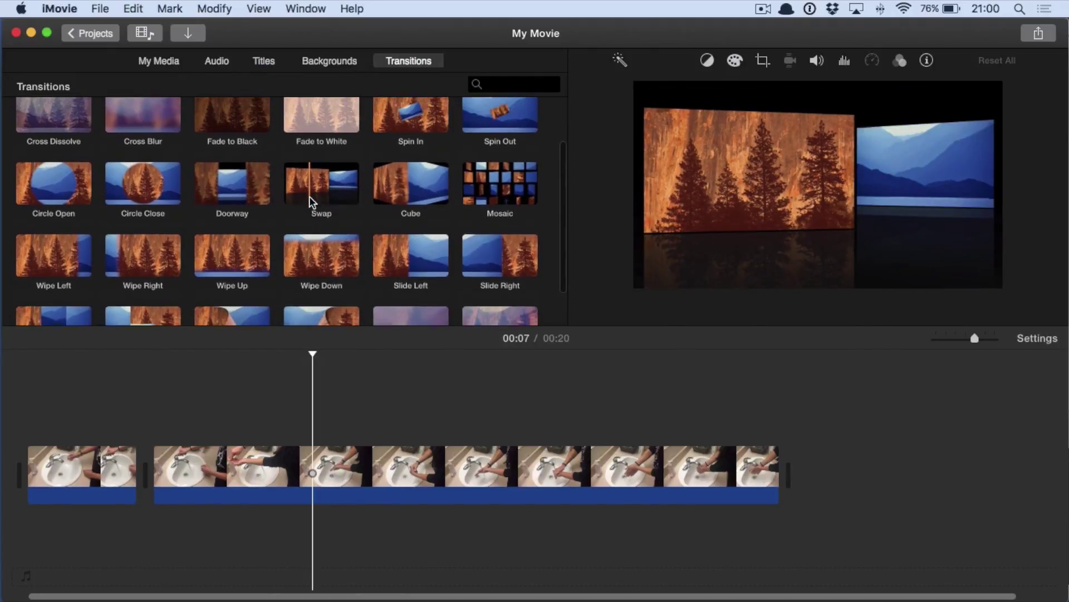
{"action": "scroll", "coordinate": [310, 202], "scroll_direction": "up", "scroll_amount": 2}
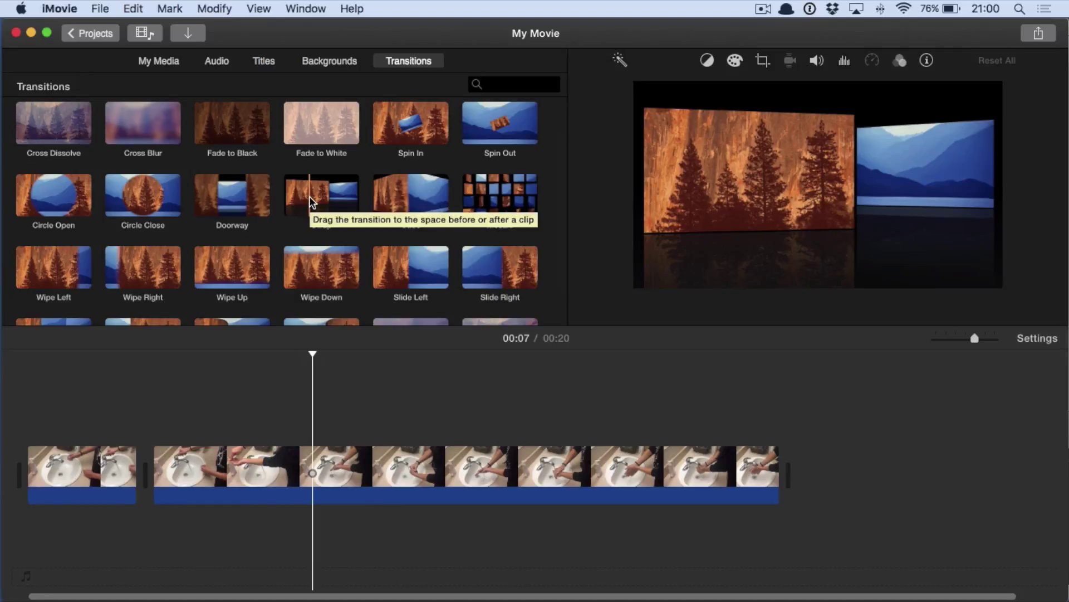
{"action": "scroll", "coordinate": [309, 199], "scroll_direction": "down", "scroll_amount": 8}
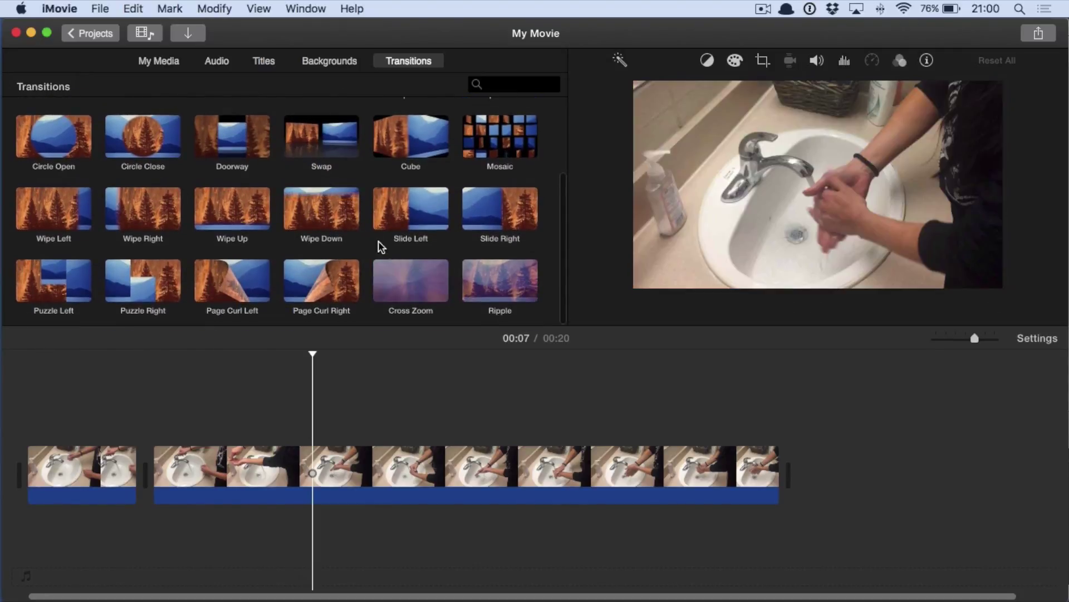
{"action": "scroll", "coordinate": [239, 200], "scroll_direction": "up", "scroll_amount": 1}
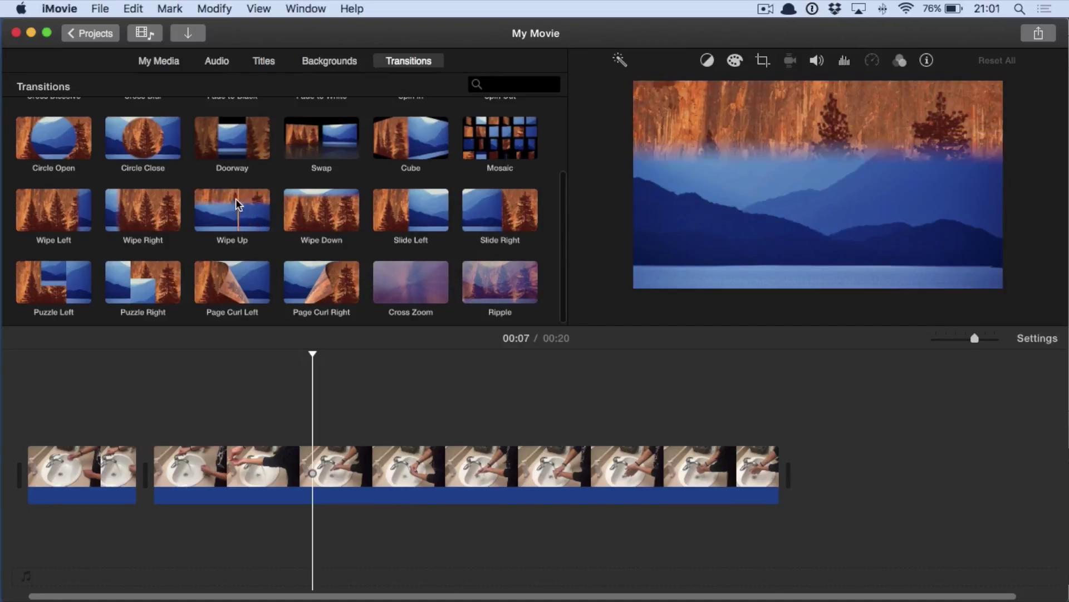
{"action": "scroll", "coordinate": [233, 199], "scroll_direction": "up", "scroll_amount": 7}
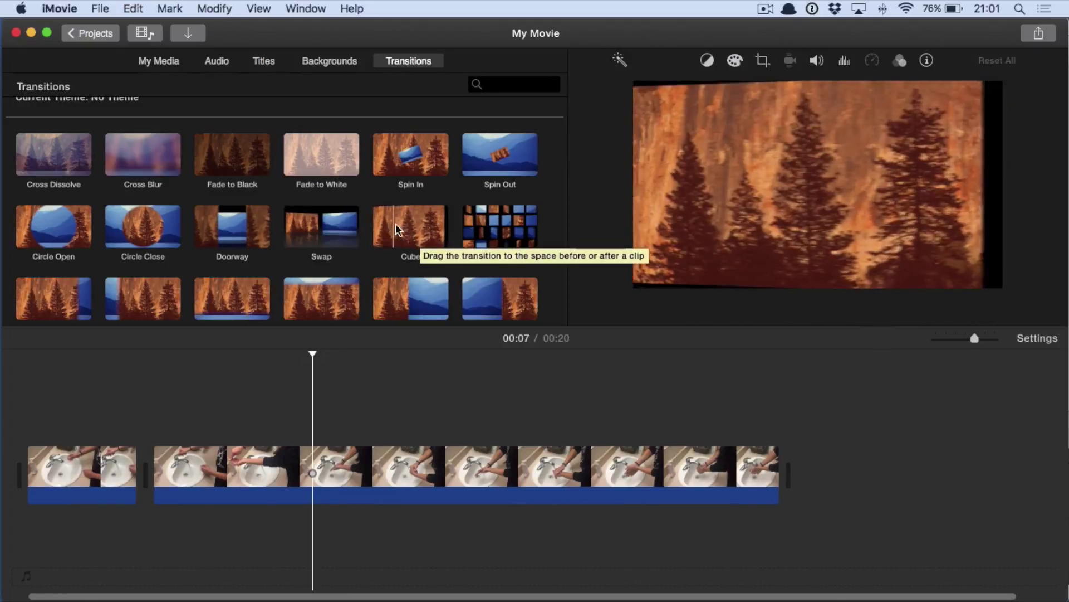
{"action": "left_click_drag", "start_coordinate": [410, 217], "coordinate": [167, 420]}
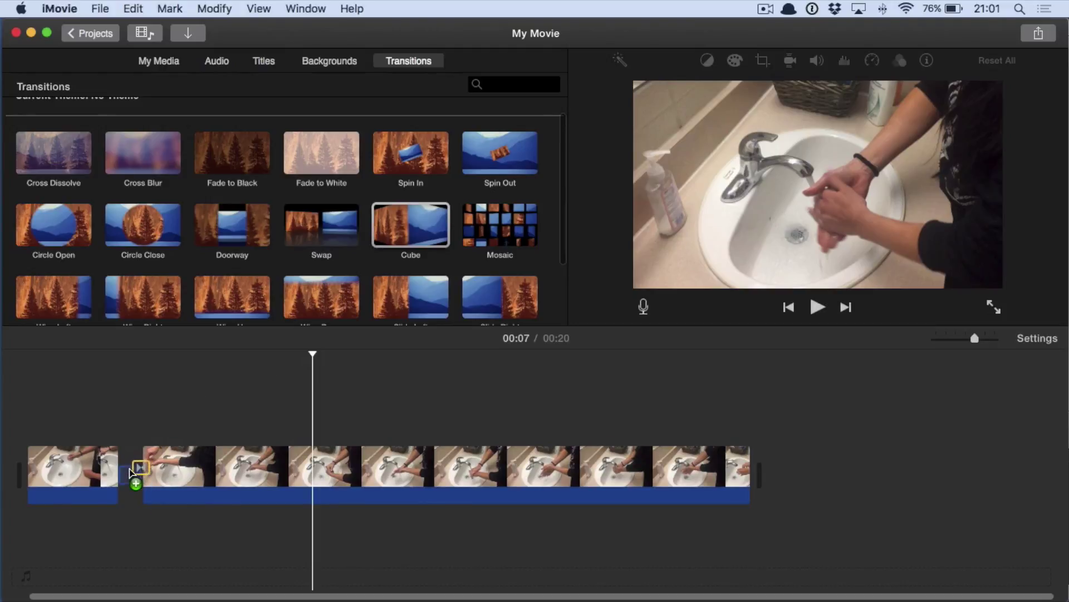
{"action": "left_click_drag", "start_coordinate": [121, 478], "coordinate": [128, 475]}
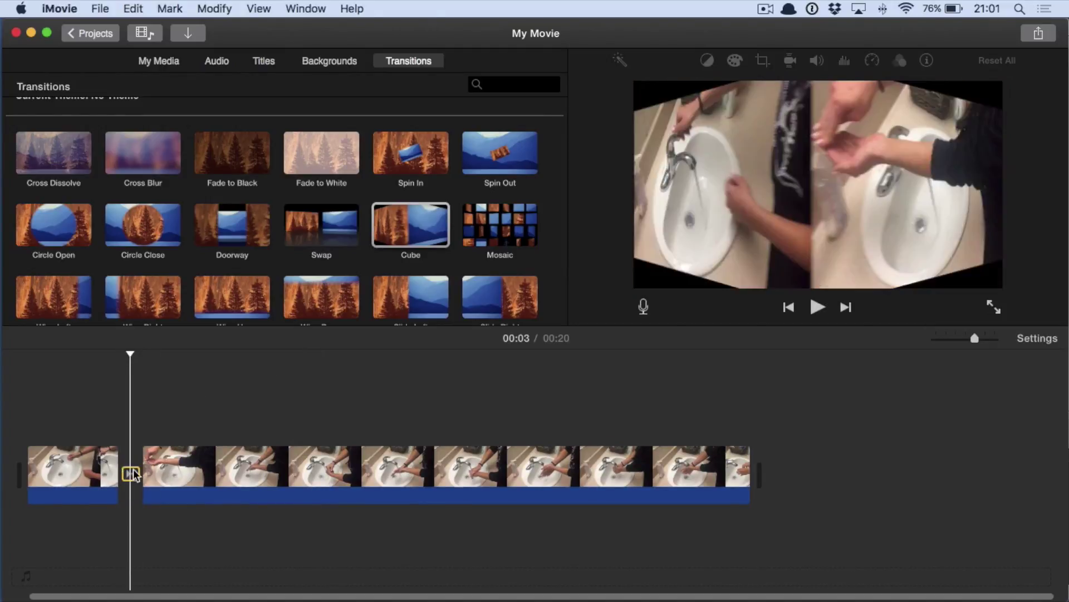
Play the movie from its beginning to preview the Cube transition between the clips.
{"action": "left_click", "coordinate": [91, 411]}
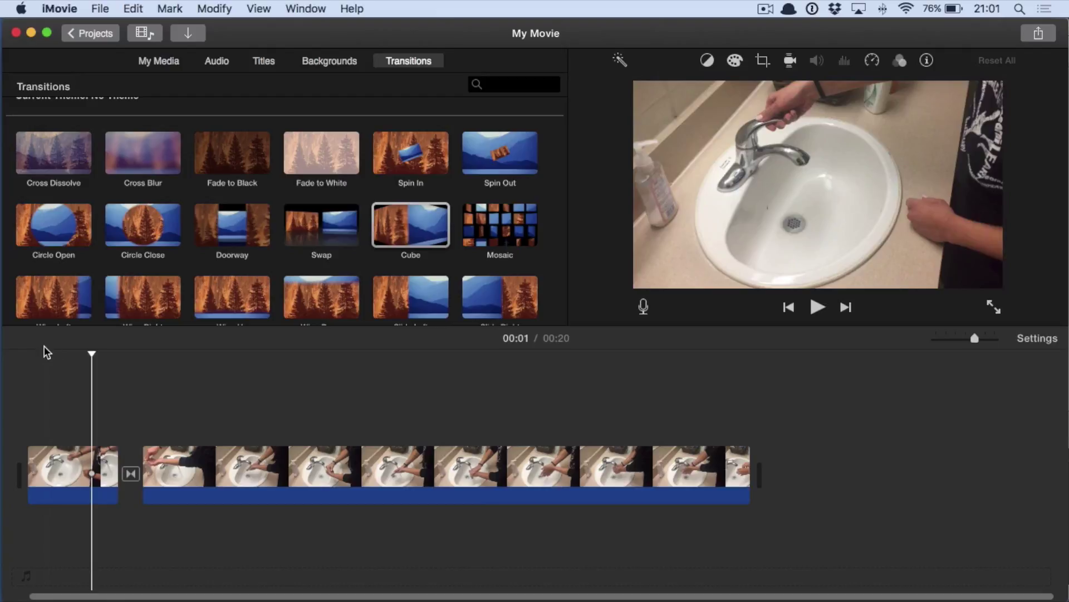
{"action": "left_click", "coordinate": [27, 354]}
{"action": "key", "text": "space"}
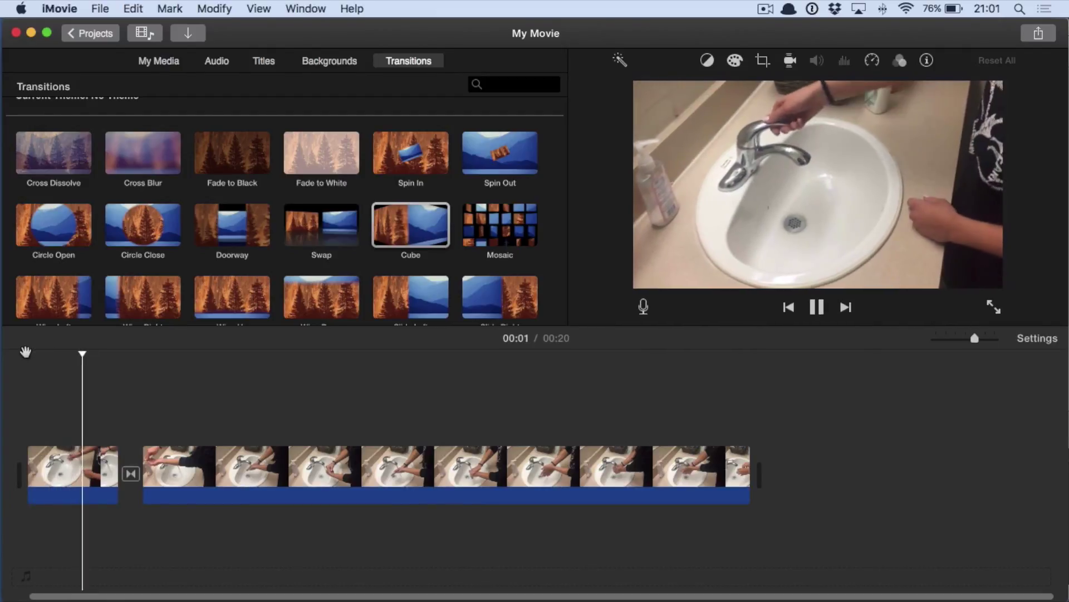